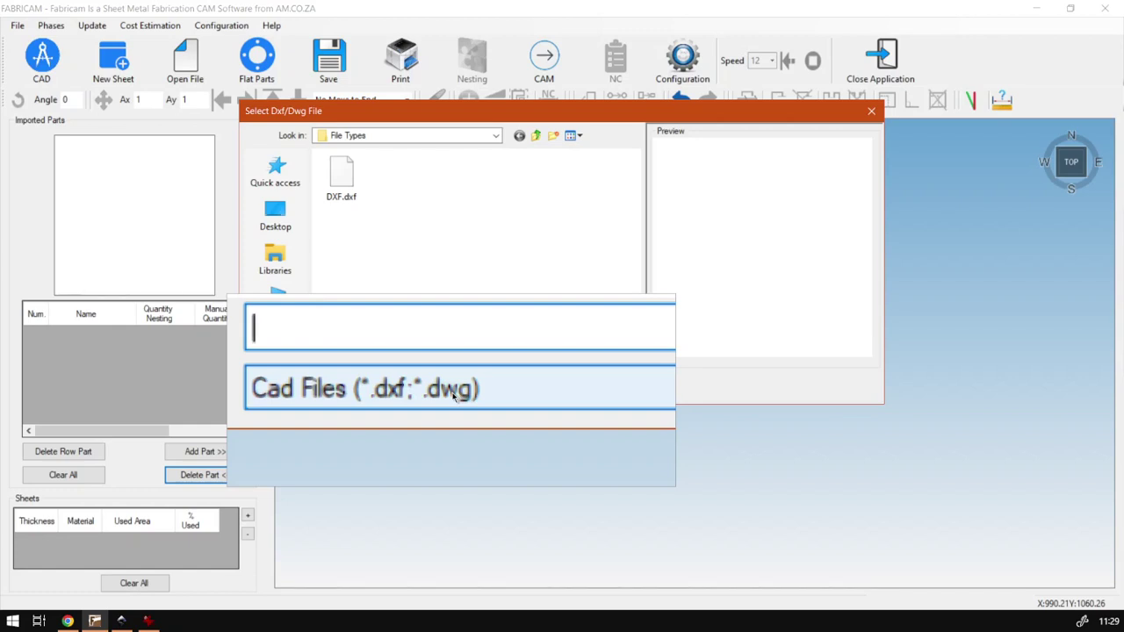
Look through the file types available for opening and keep Cad Files (*.dxf;*.dwg).
left_click(454, 395)
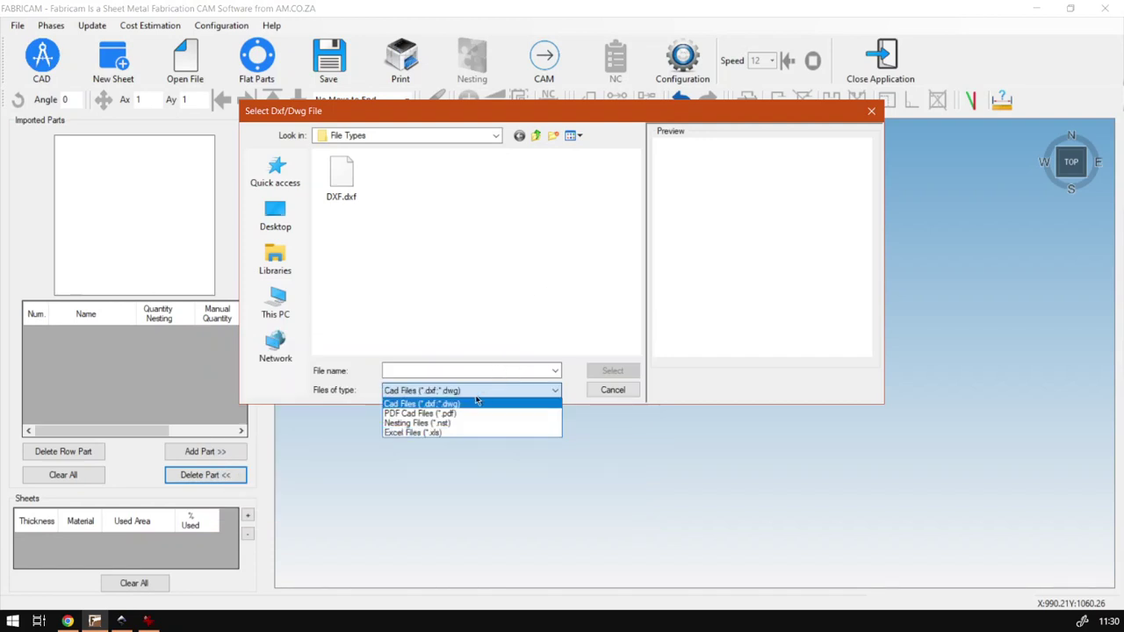
left_click(469, 405)
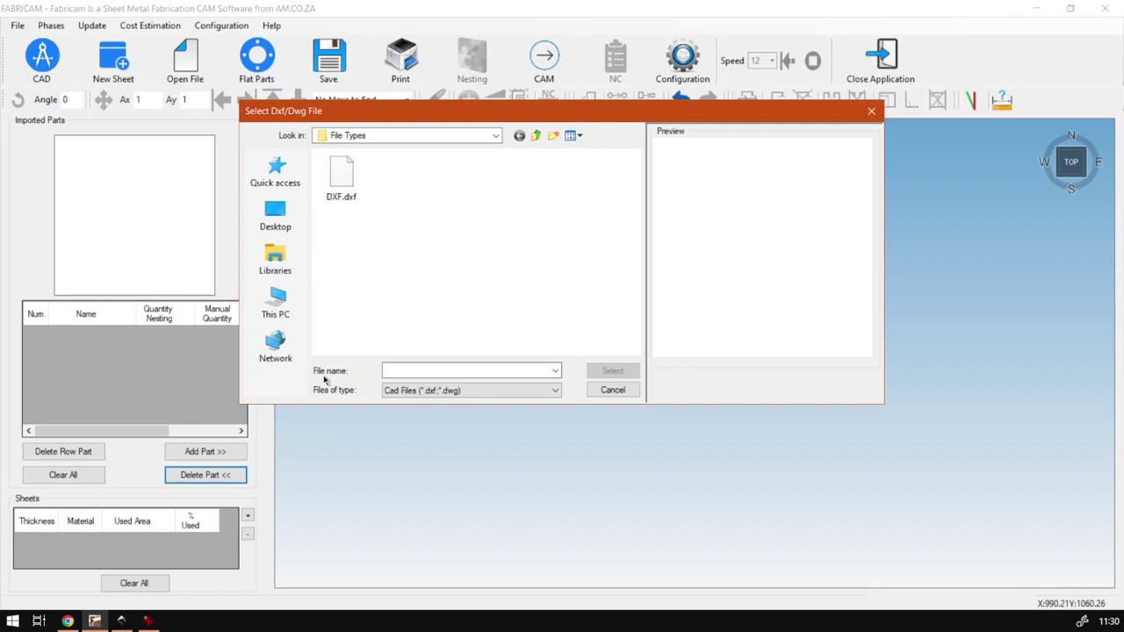
Switch to Inkscape and draw a three-cornered star with spoke ratio 0,184, about 527 mm wide and 456 mm high.
left_click(133, 615)
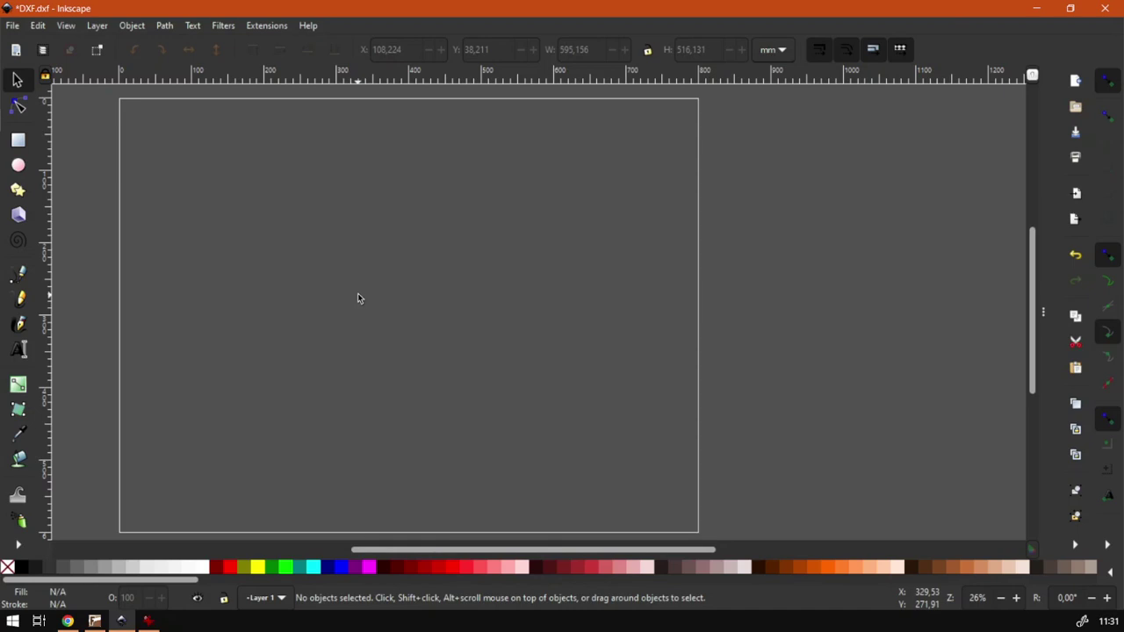
left_click(18, 189)
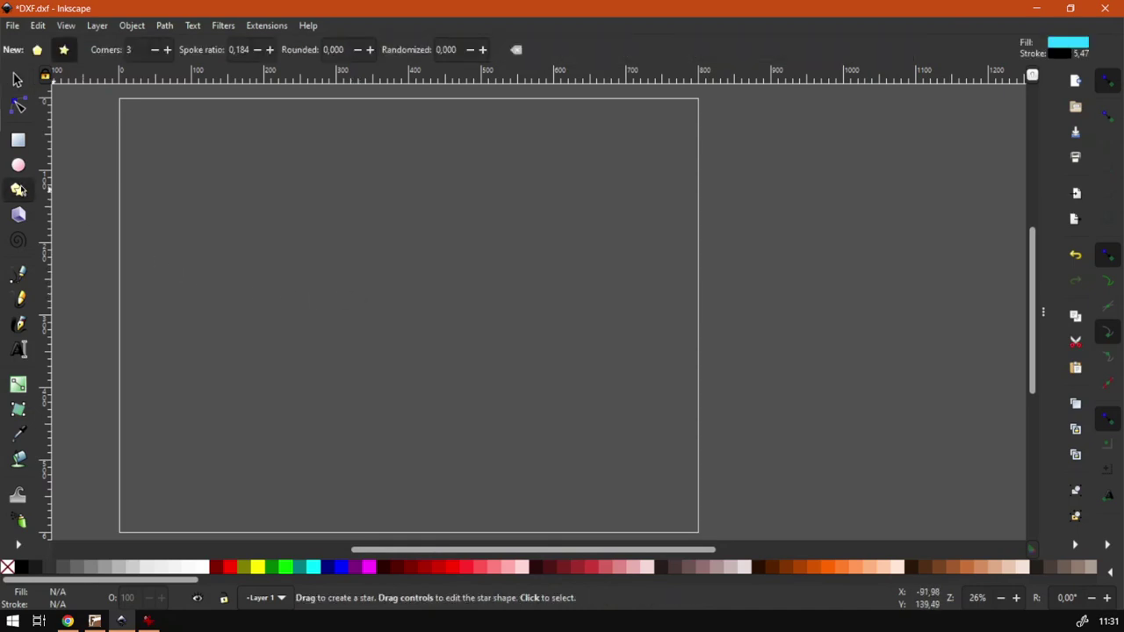
left_click_drag(392, 308, 594, 407)
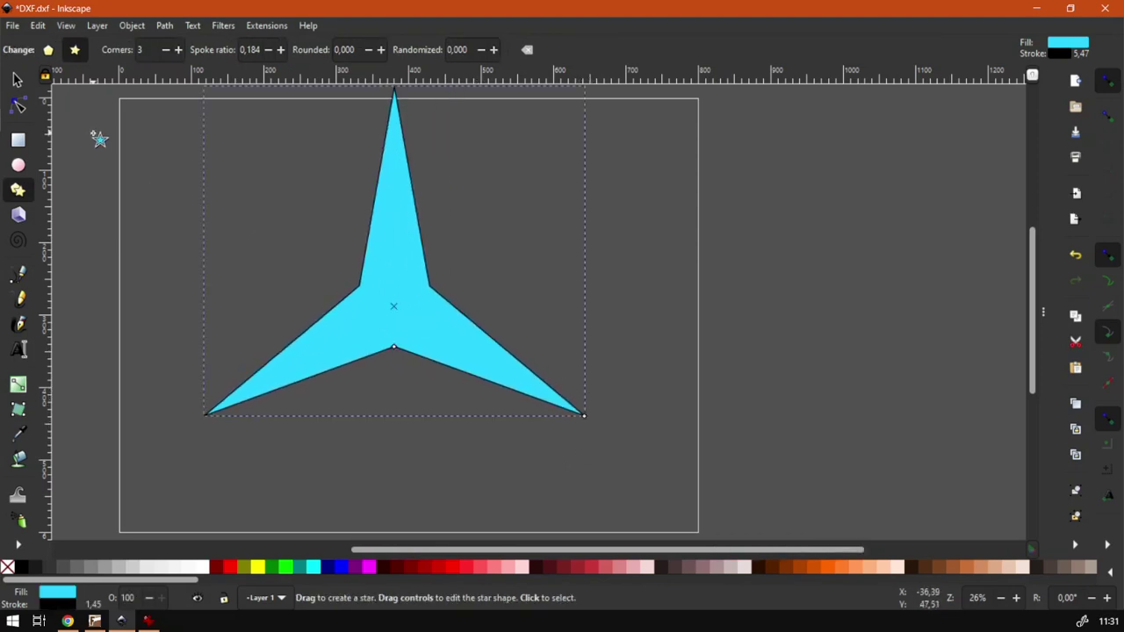
Move the star inside the page, enlarge it to about 569 by 493 mm, and deselect it.
key("s")
left_click_drag(389, 311, 423, 376)
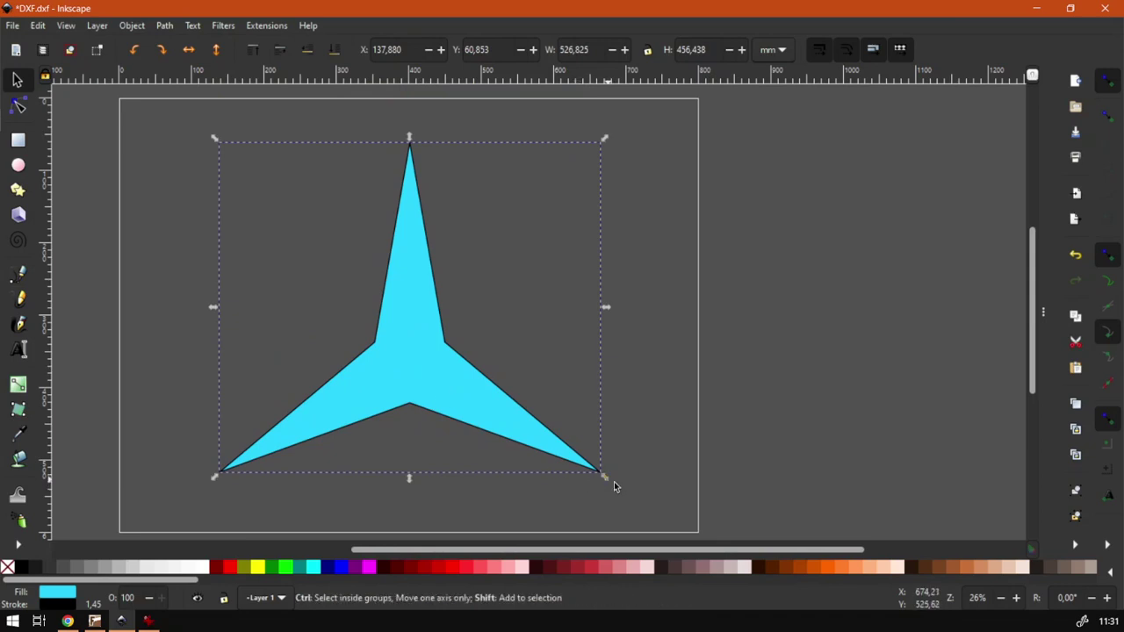
left_click_drag(612, 480, 622, 492)
left_click_drag(443, 409, 446, 403)
left_click(772, 345)
key("ctrl+shift+e")
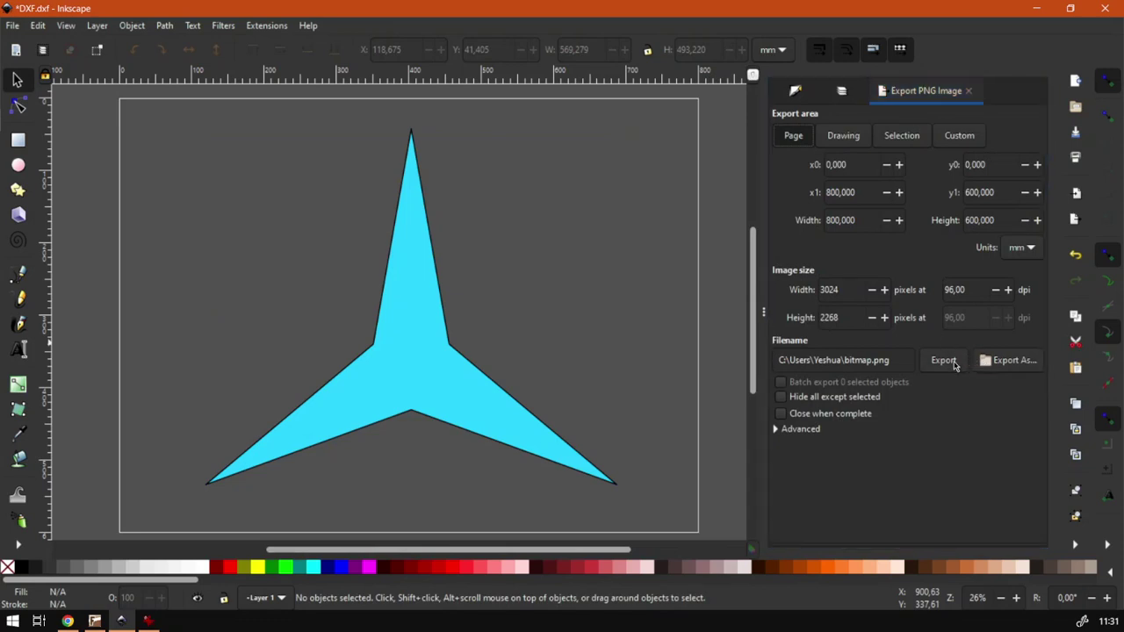
left_click(969, 91)
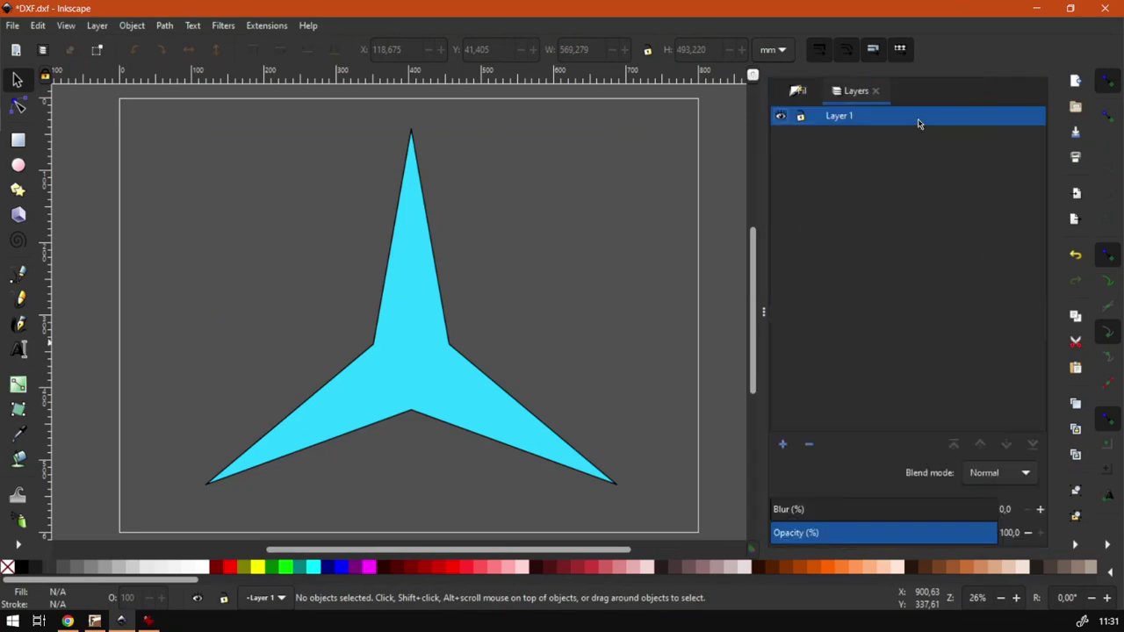
left_click(764, 311)
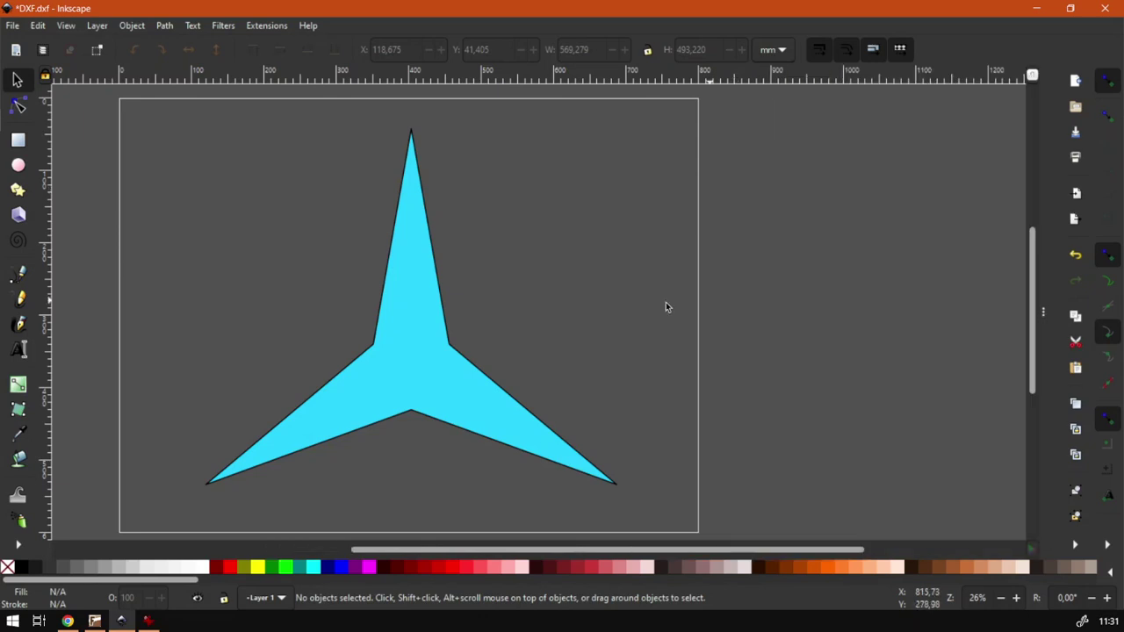
Save the drawing in Desktop Cutting Plotter (AutoCAD DXF R14) format with mm base unit, replacing DXF.dxf in the File Types folder.
left_click(12, 25)
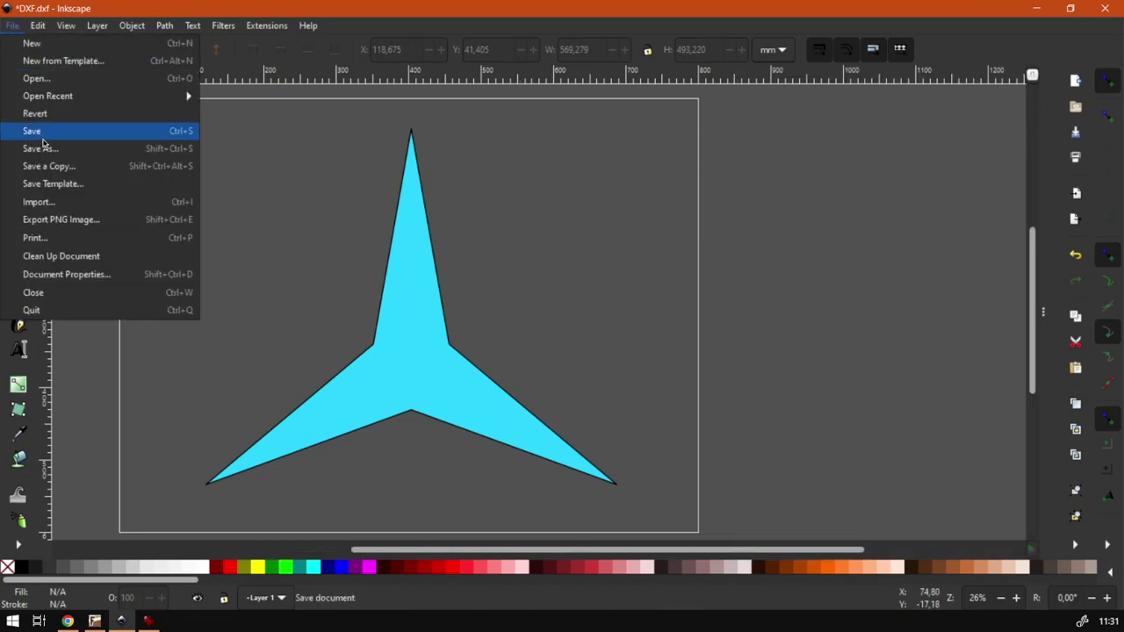
left_click(66, 149)
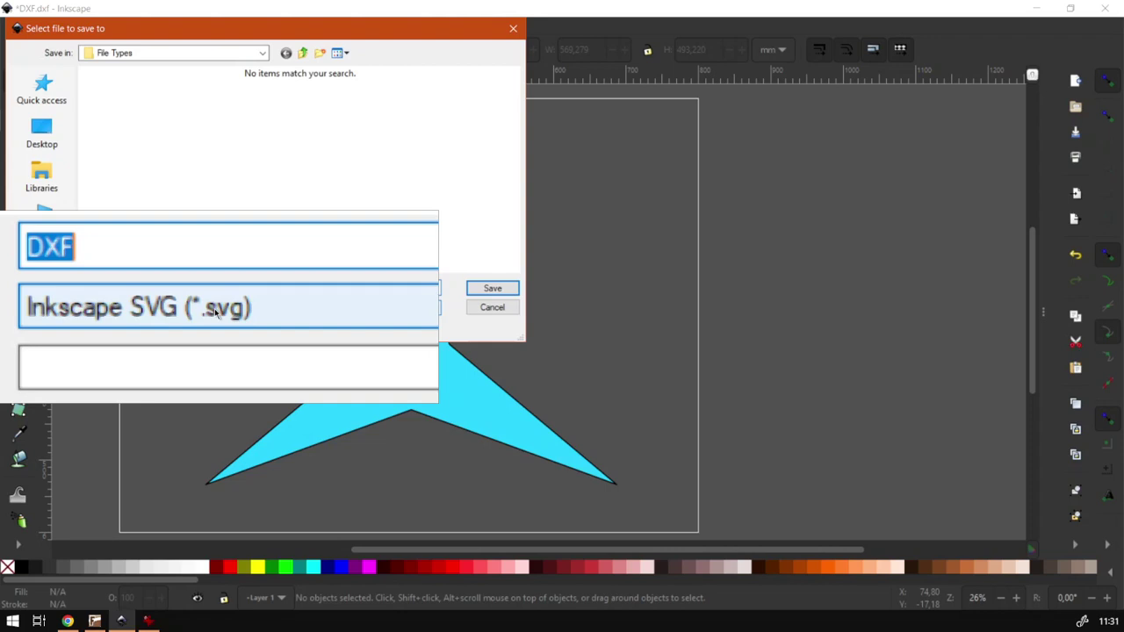
left_click(215, 310)
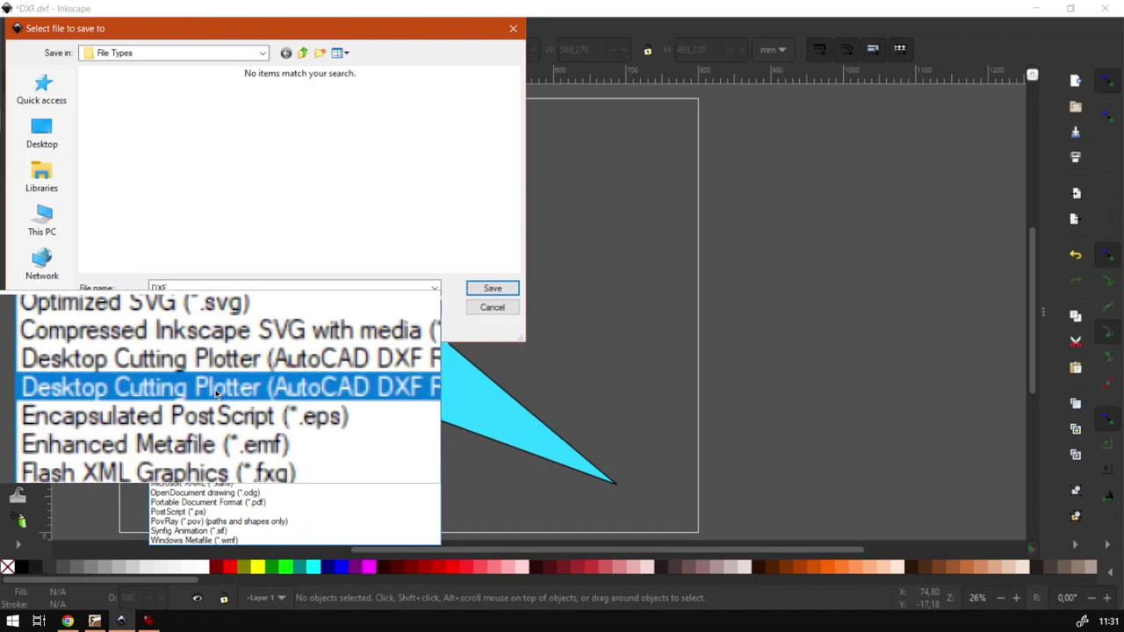
left_click(286, 392)
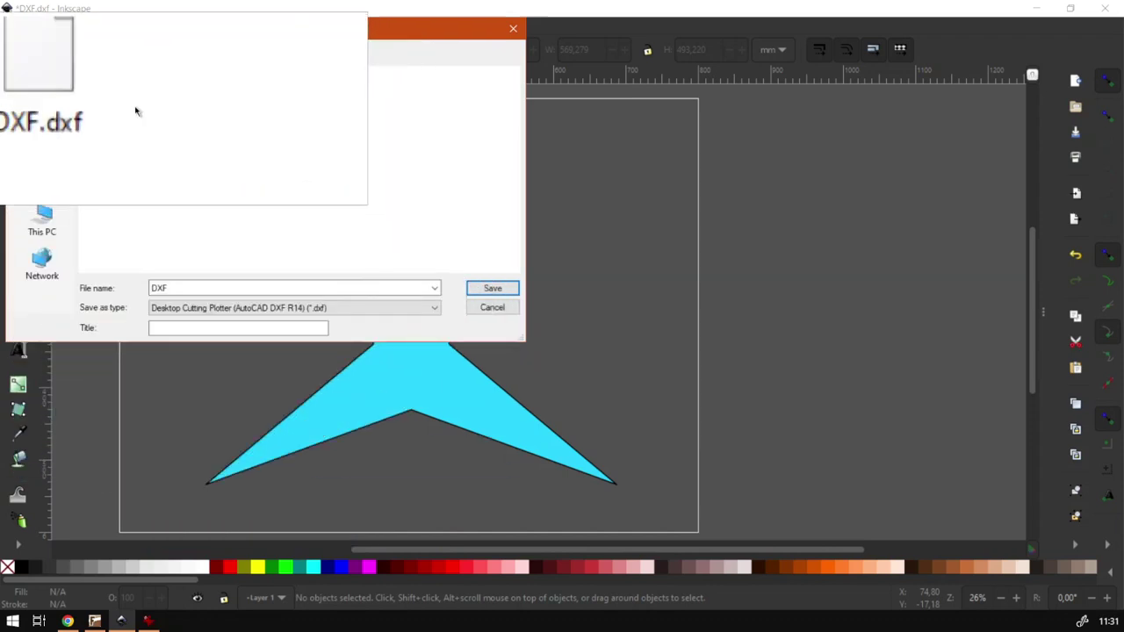
left_click(110, 100)
key("super+Escape")
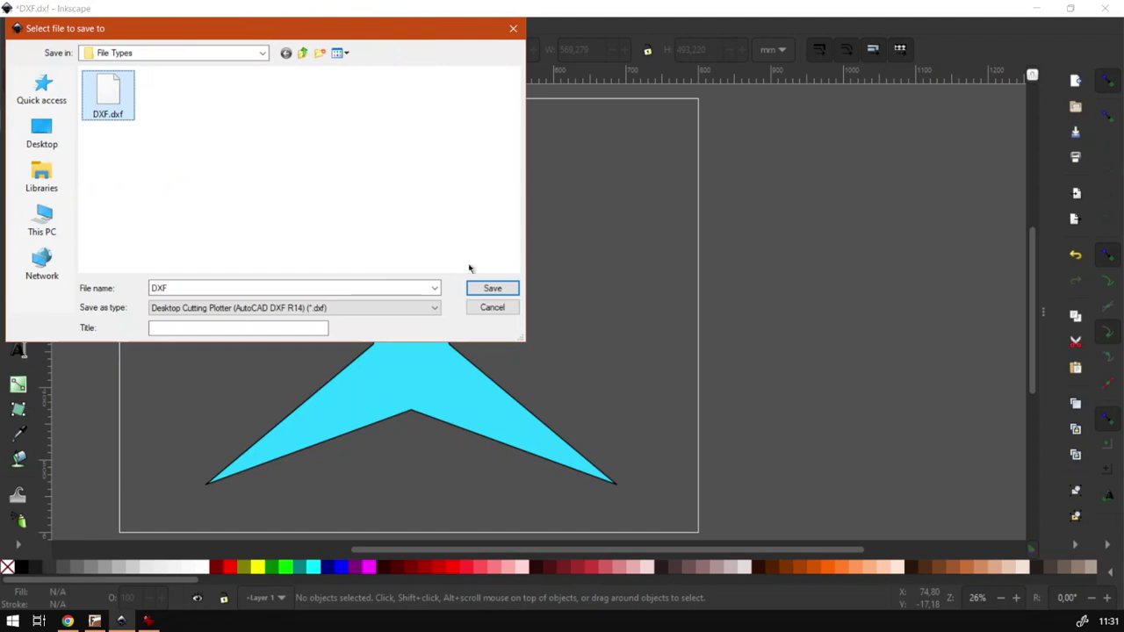
left_click(481, 290)
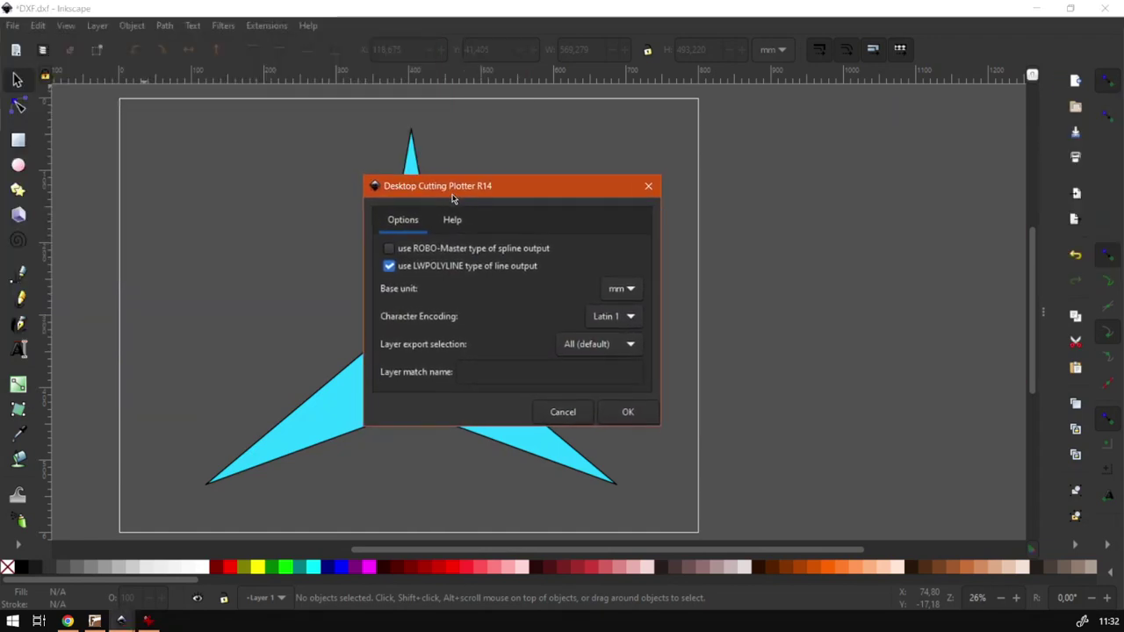
left_click(632, 413)
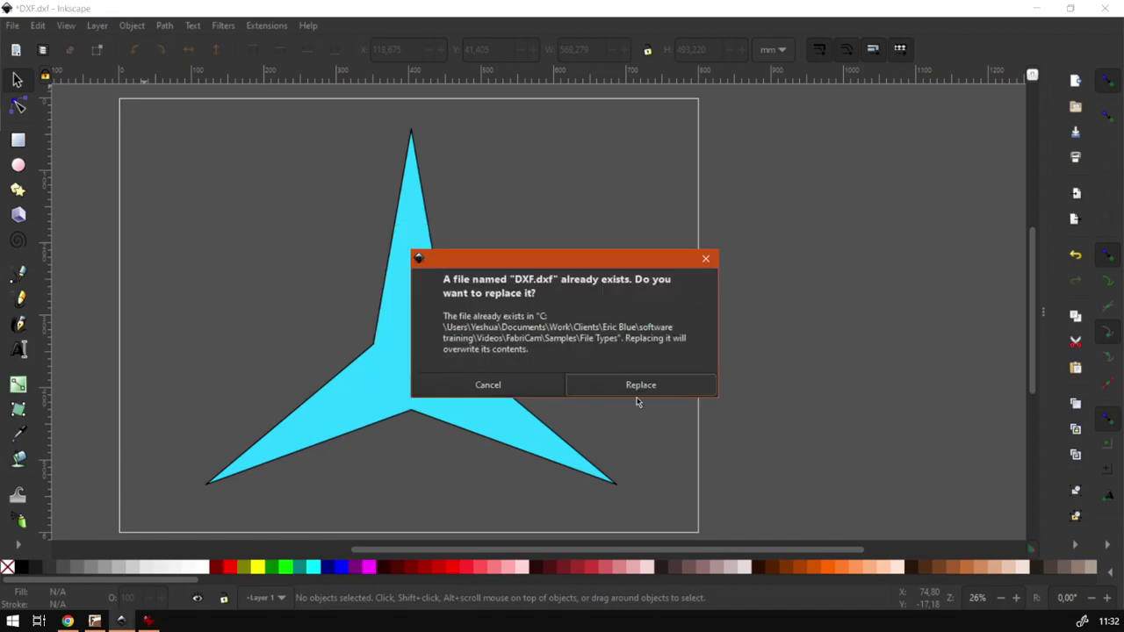
left_click(638, 387)
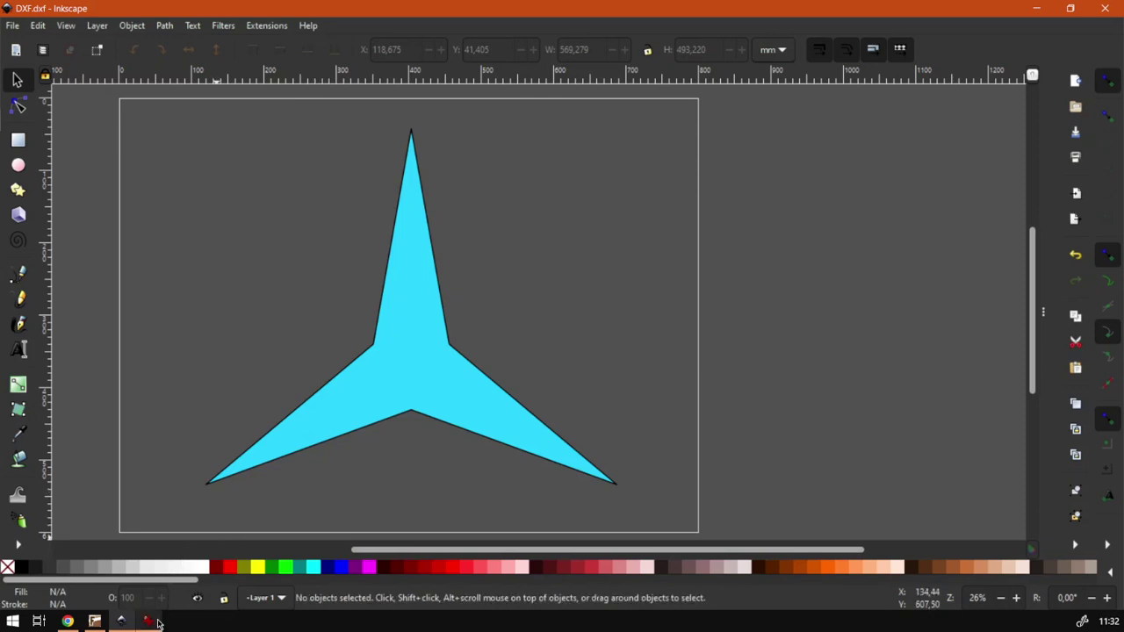
Switch back to Fabricam and open DXF.dxf from the File Types folder.
mouse_move(139, 625)
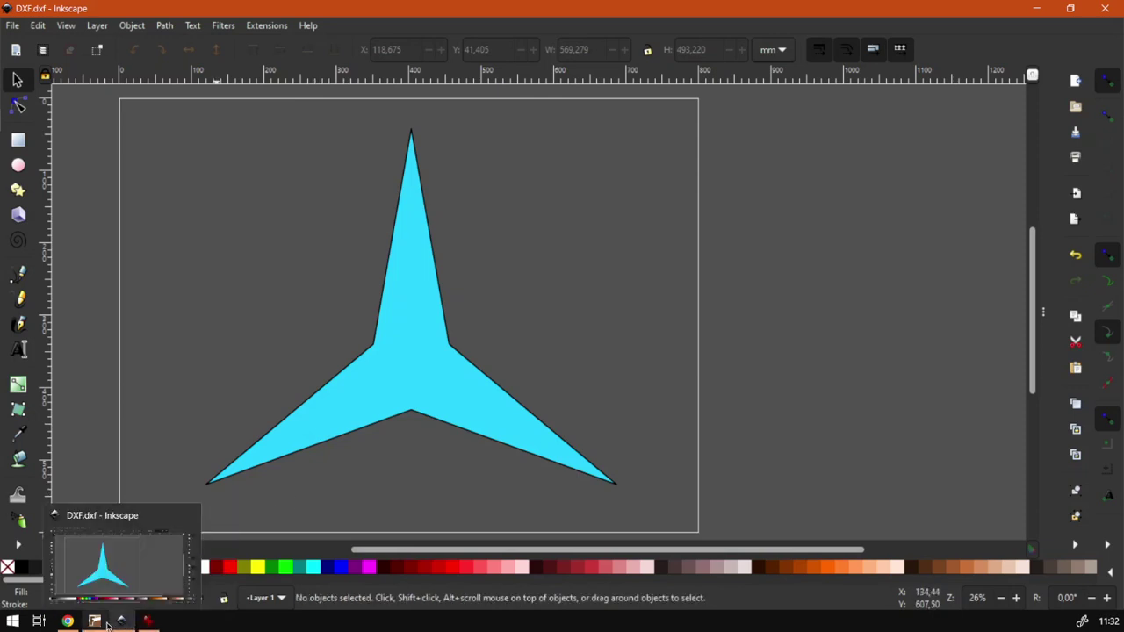
left_click(99, 623)
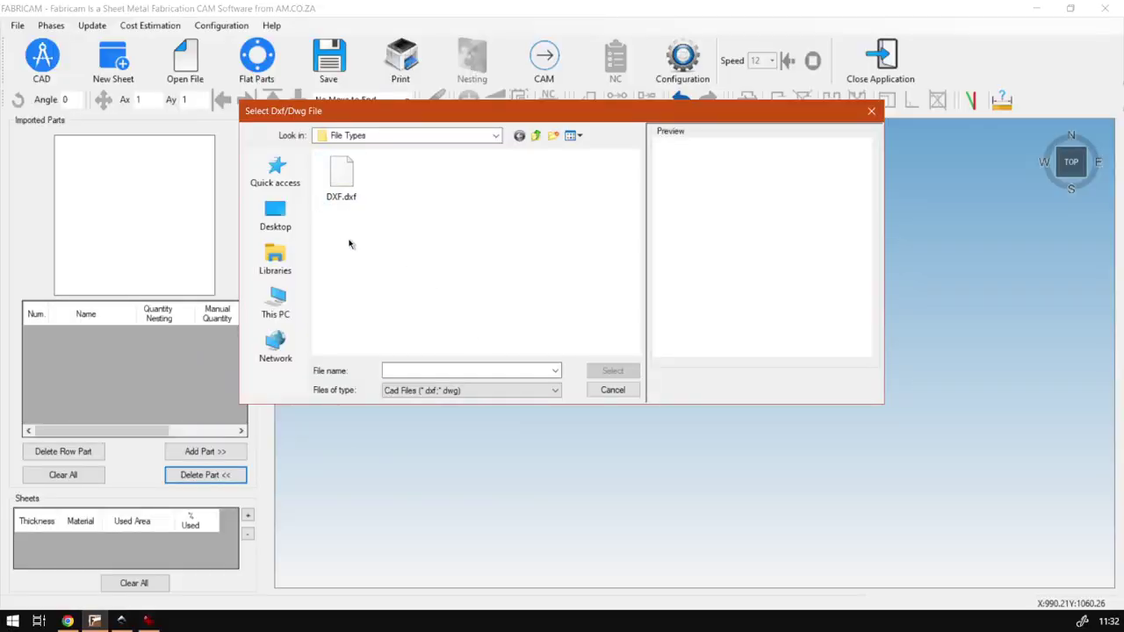
left_click(341, 180)
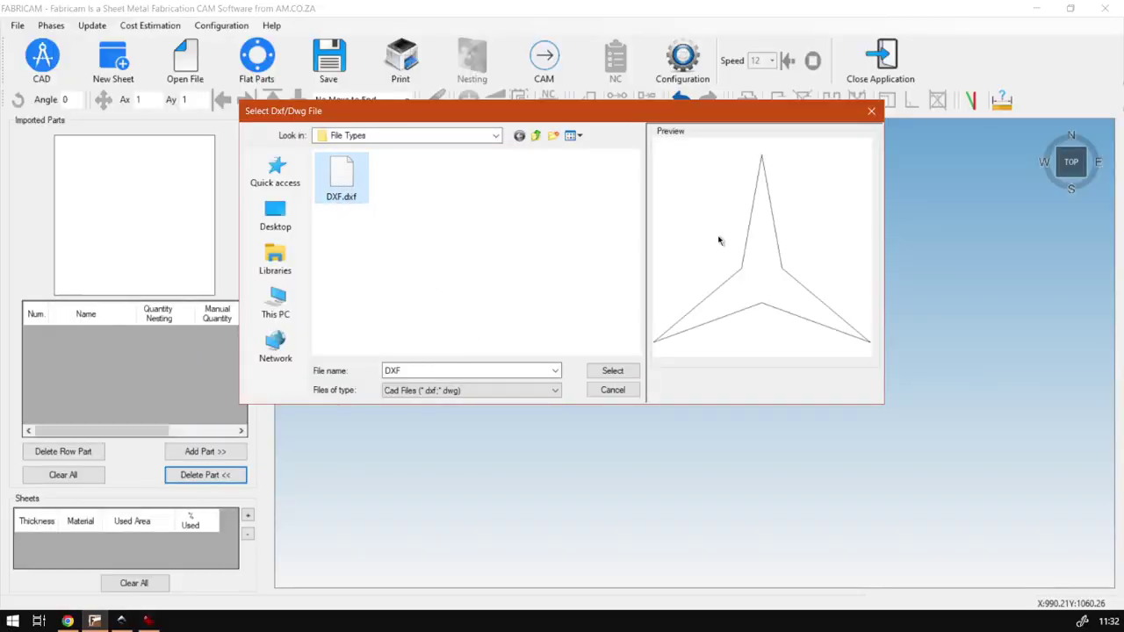
left_click(613, 372)
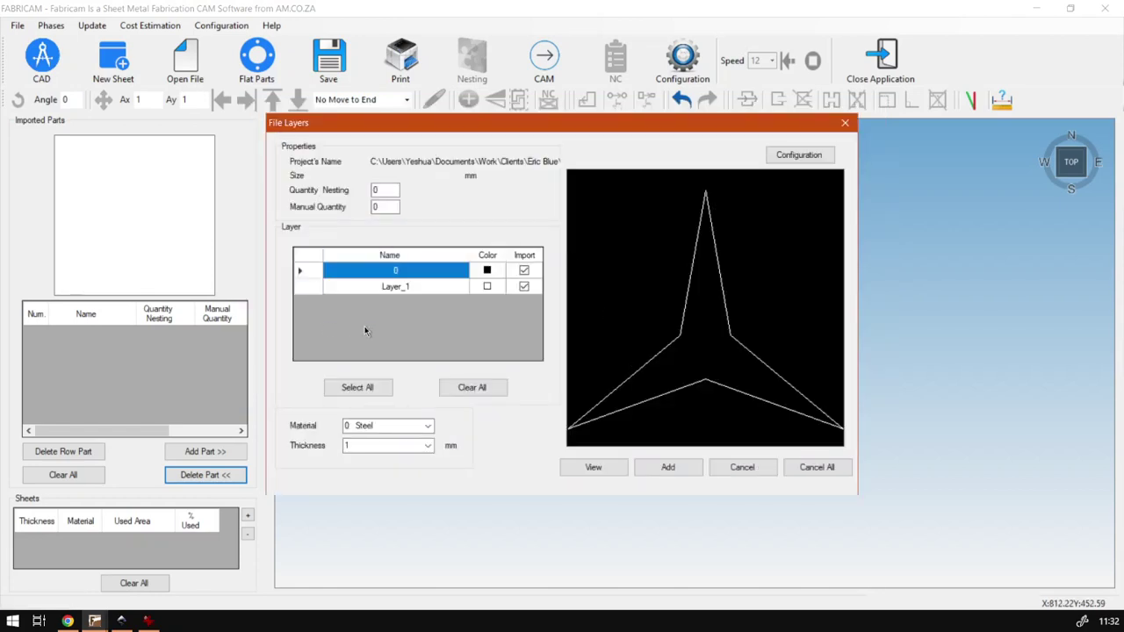
Set the manual quantity to 1 and add the star to the imported parts.
left_click(381, 206)
key("BackSpace")
type("1")
left_click(667, 467)
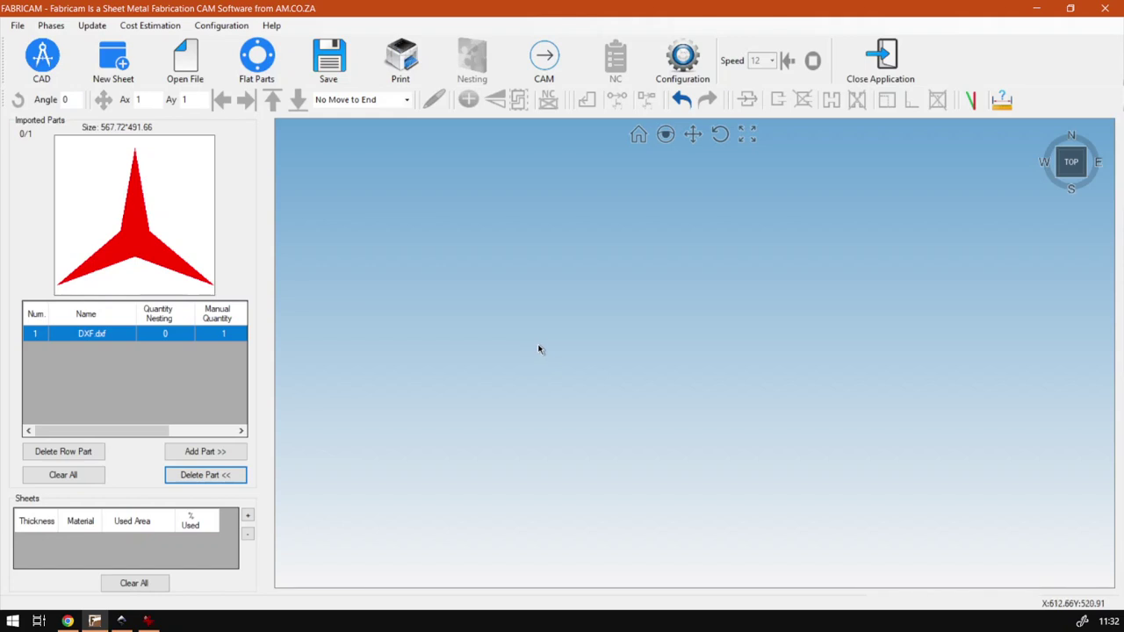
Create a new sheet from the 2000 by 1000 mm stock in 1 mm steel.
left_click(122, 52)
left_click(638, 239)
left_click(637, 230)
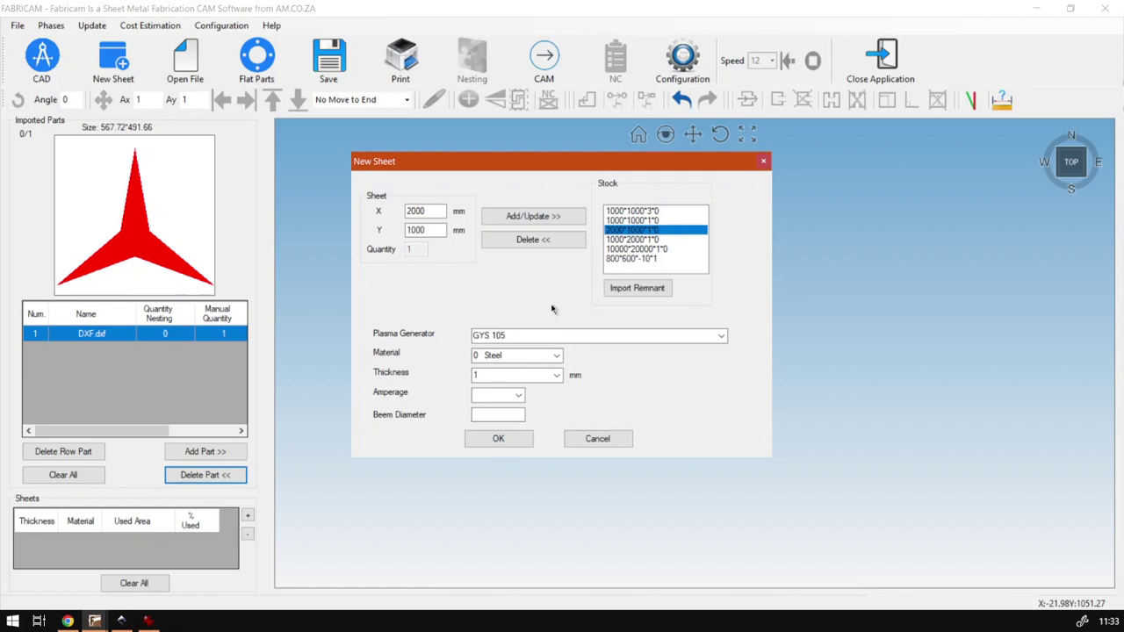
left_click(516, 443)
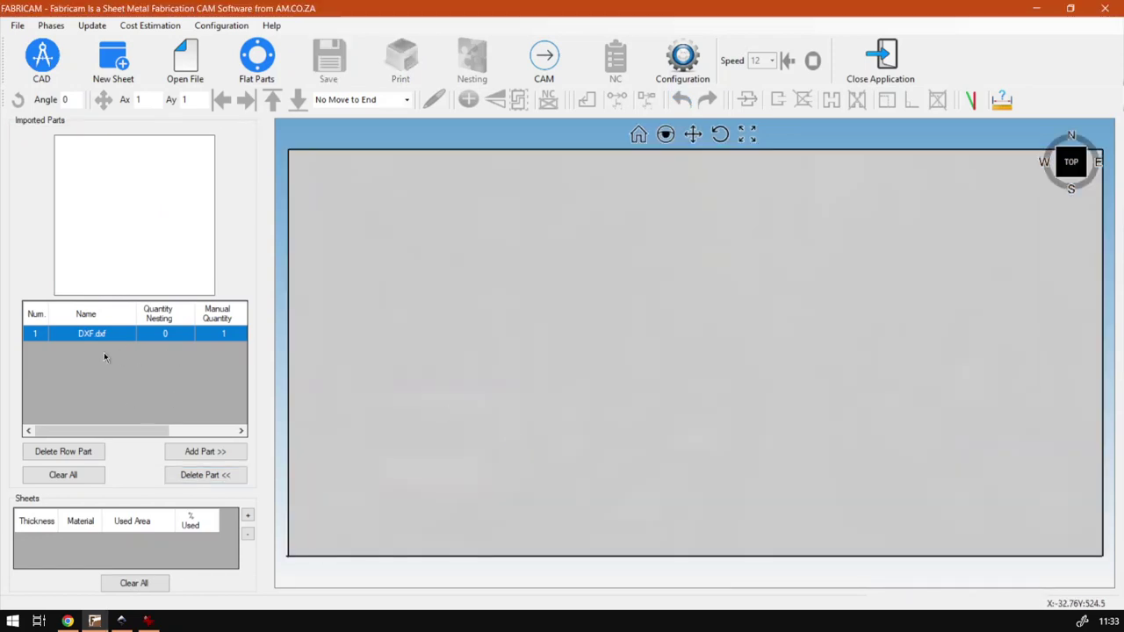
Place the DXF.dxf part near the middle of the sheet, centred at about X 949, Y 454.
left_click(90, 335)
left_click(205, 452)
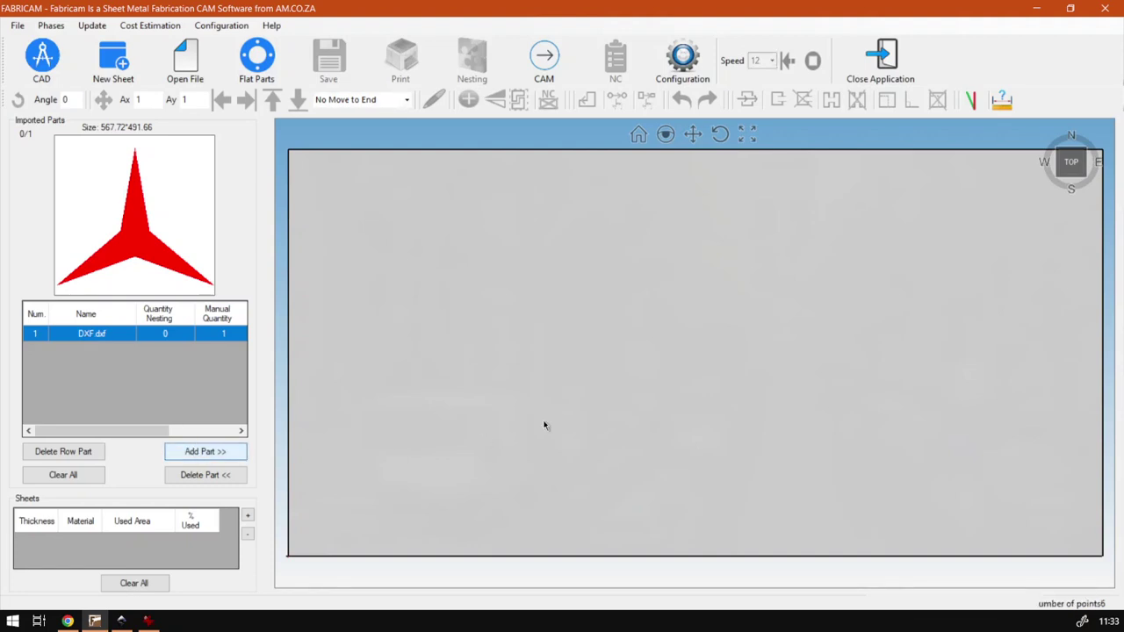
left_click(674, 378)
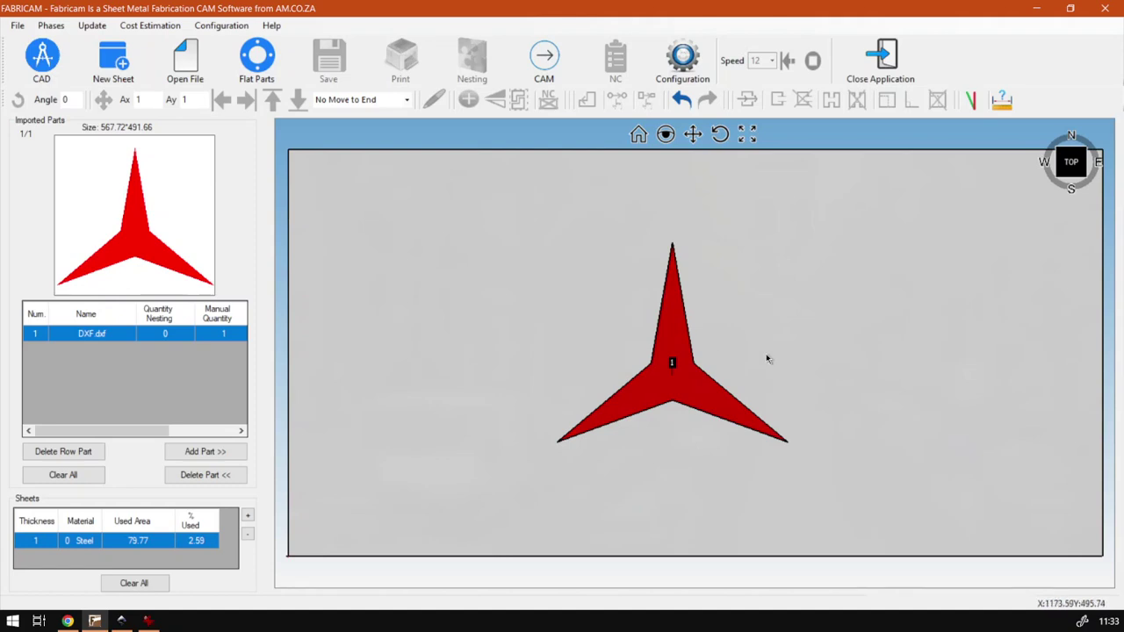
left_click(703, 384)
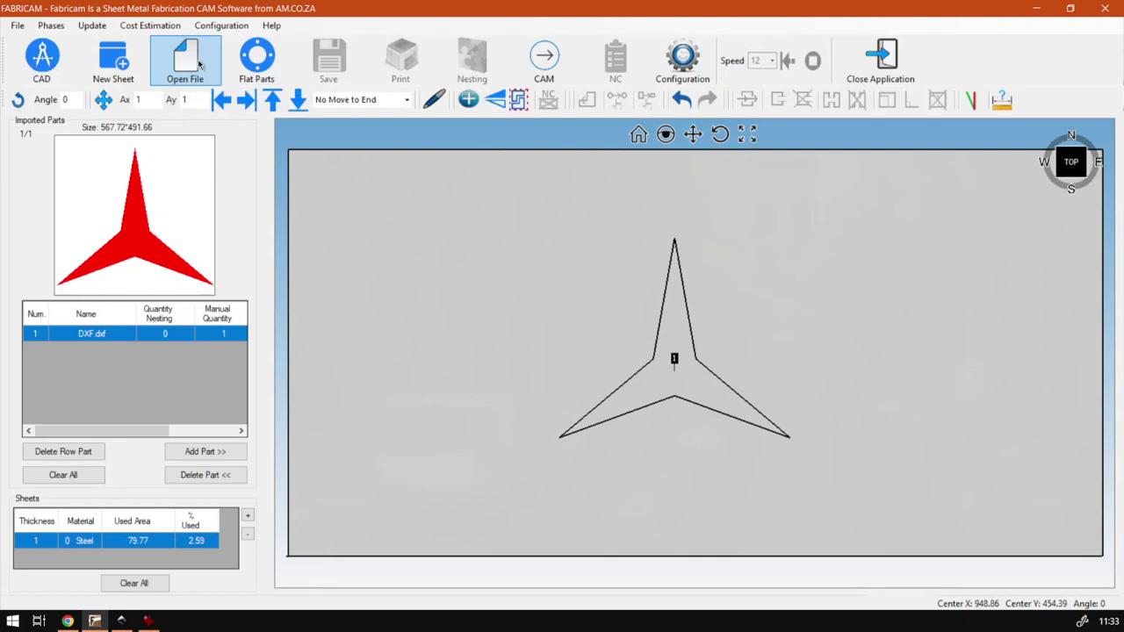
Check the folder for PDF Cad Files and for Cad Files, preview DXF.dxf, and leave without importing it.
left_click(17, 26)
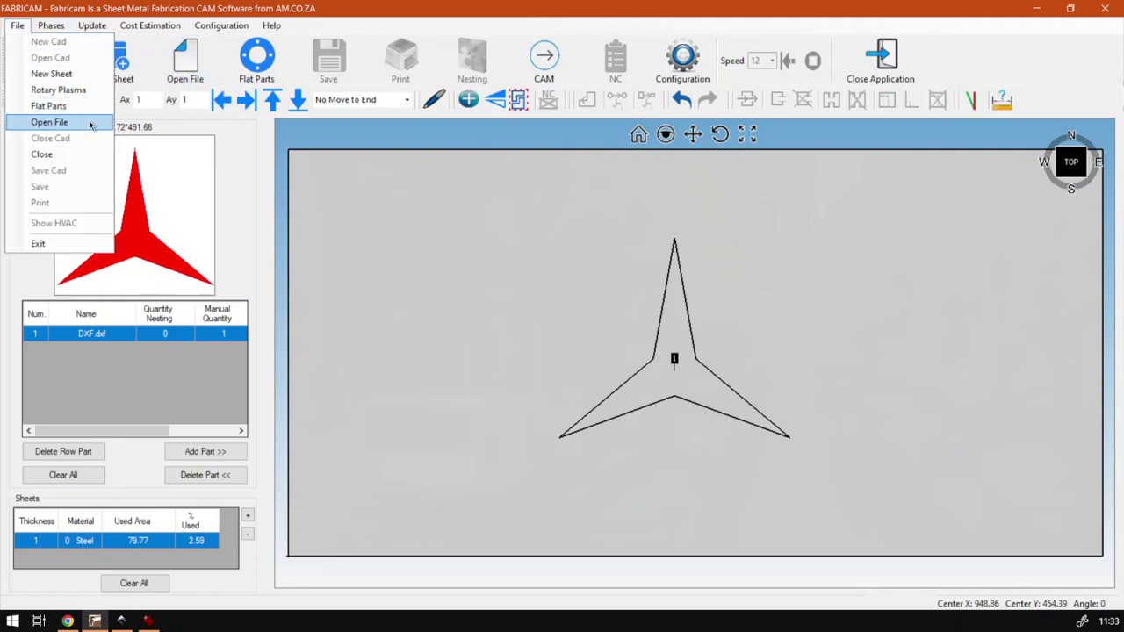
left_click(50, 122)
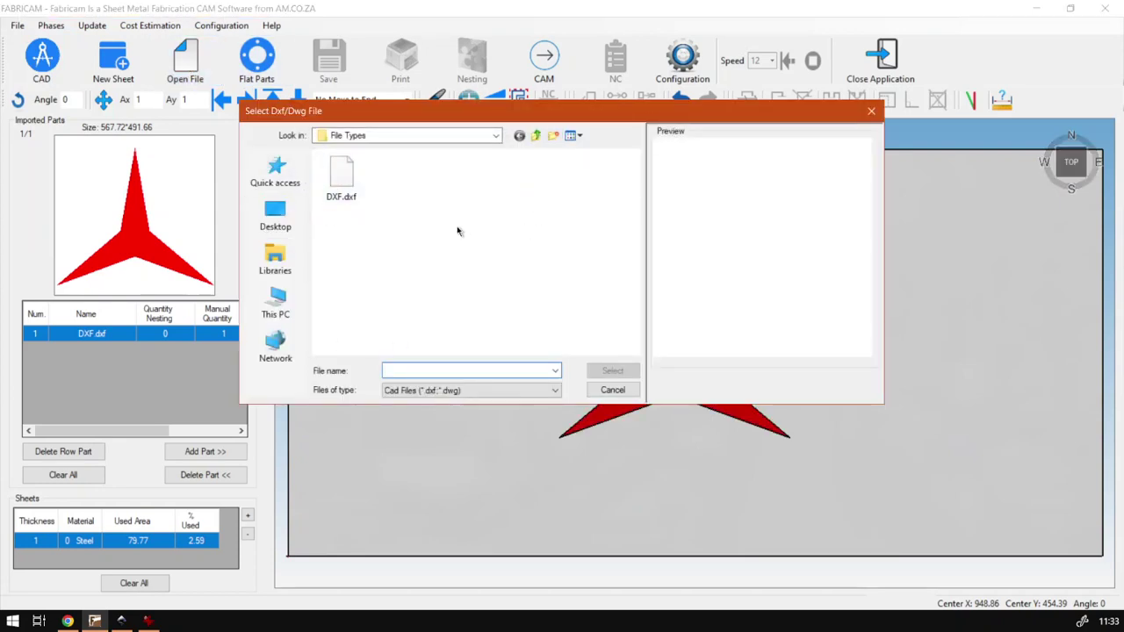
left_click(490, 391)
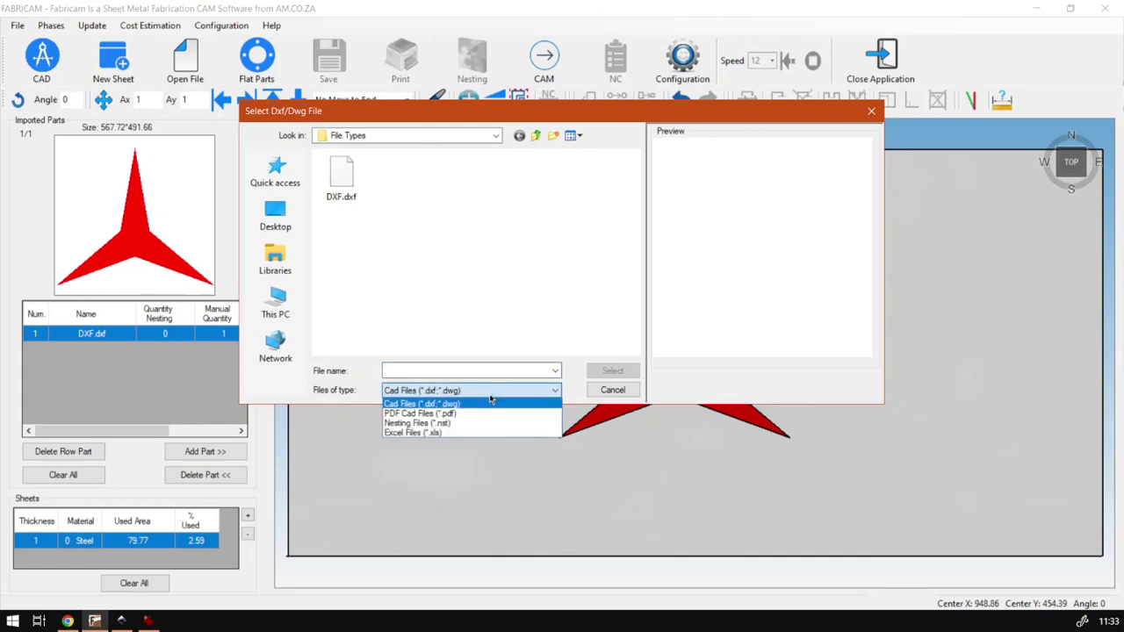
left_click(445, 420)
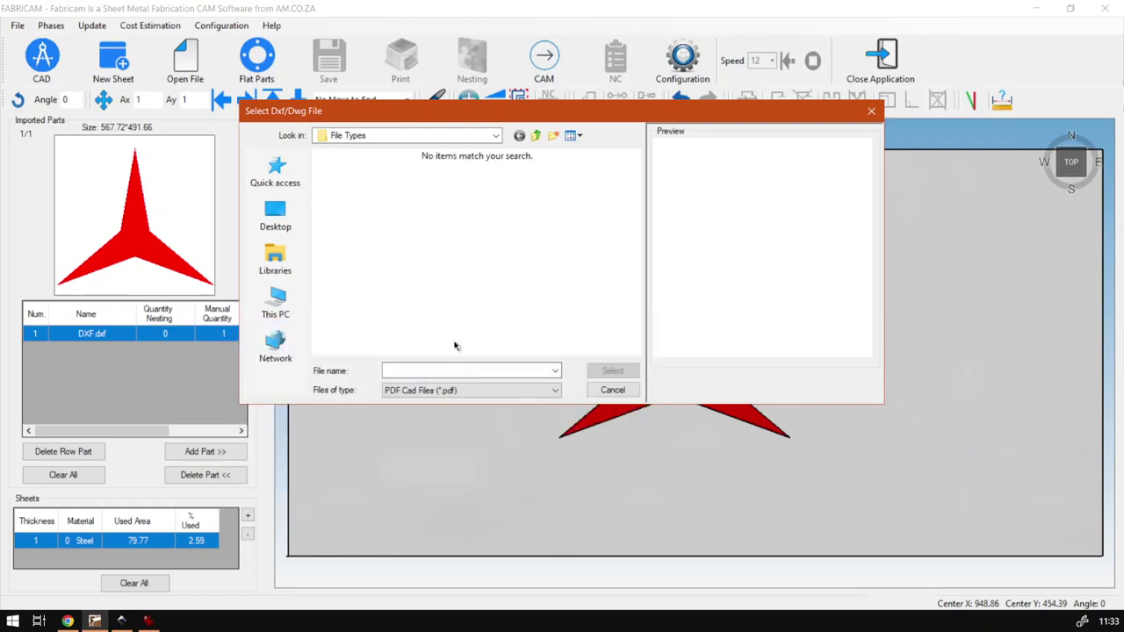
left_click(510, 384)
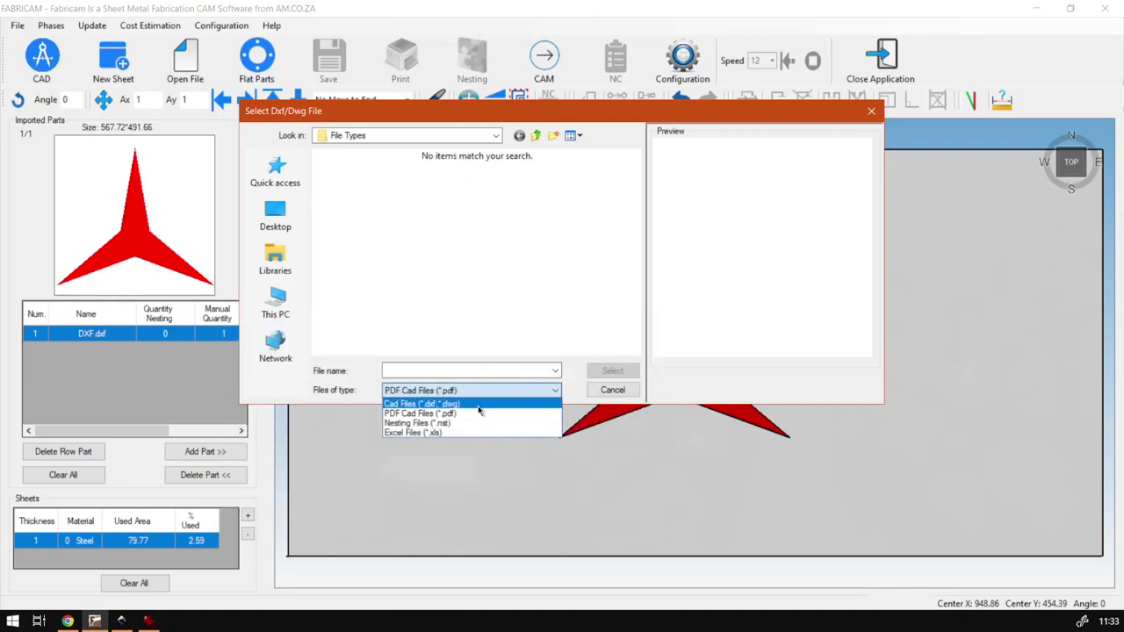
left_click(479, 409)
left_click(331, 186)
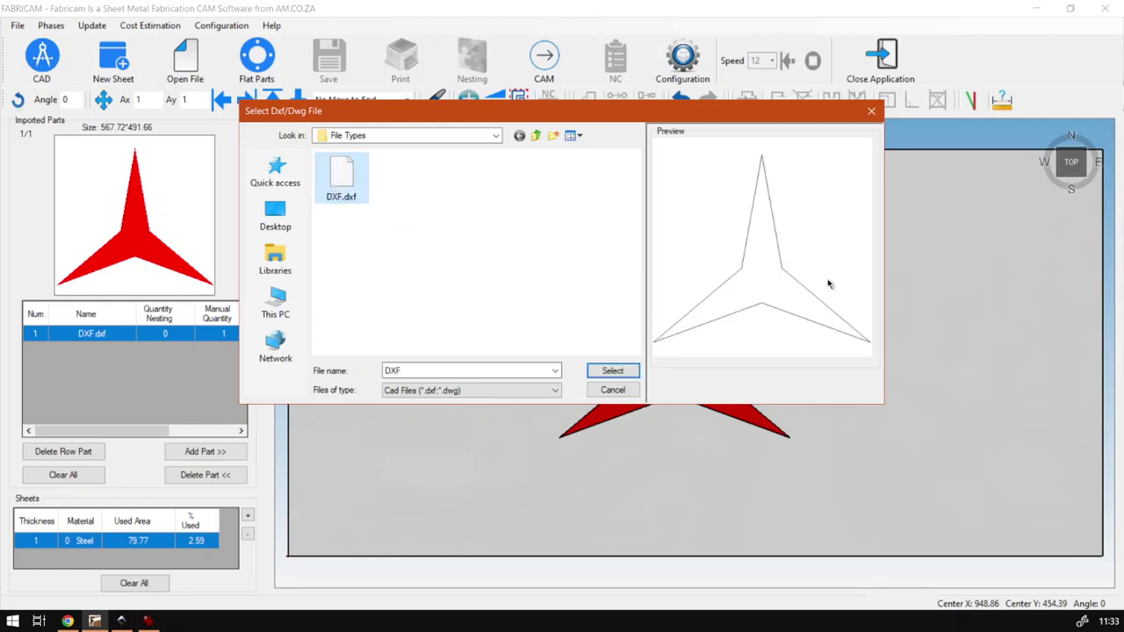
left_click(636, 390)
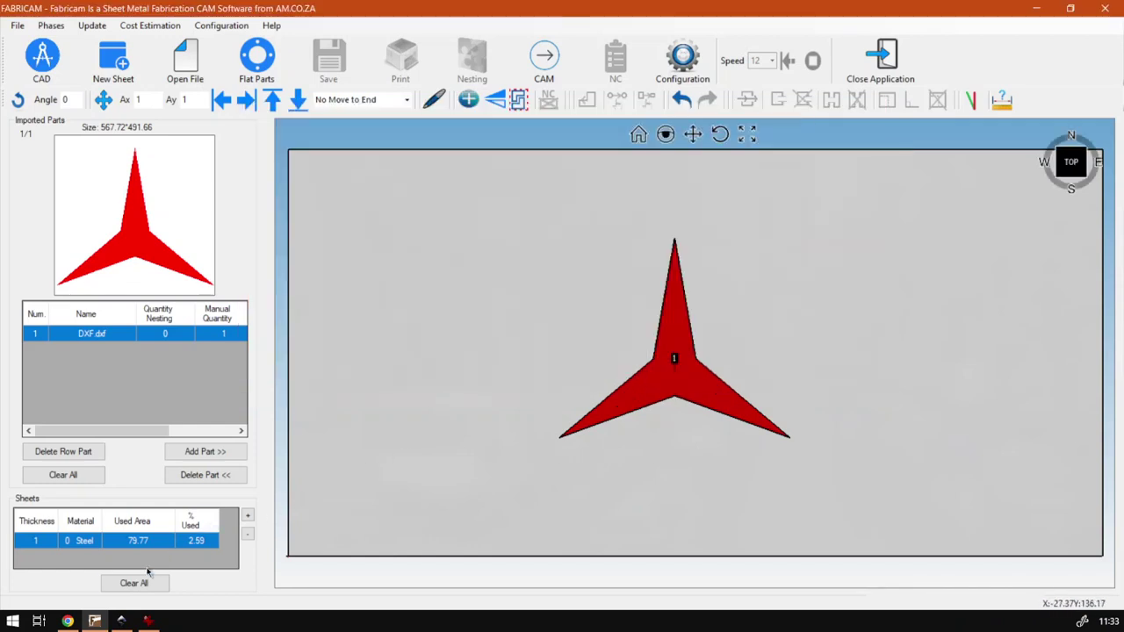
Switch to the Software Training website in the Chrome browser.
left_click(69, 622)
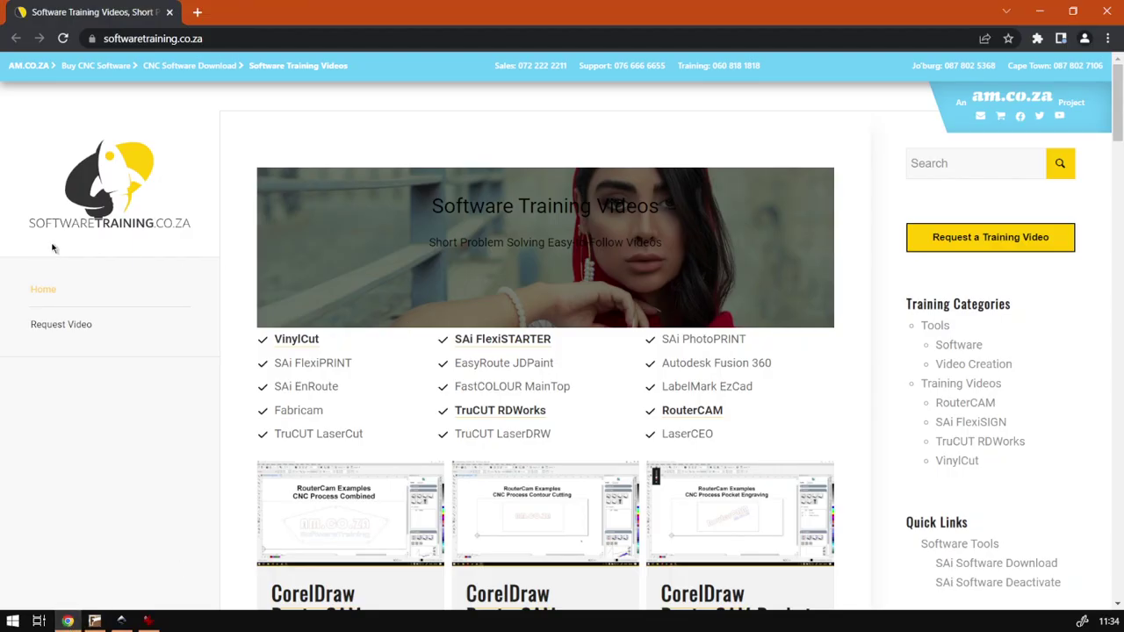